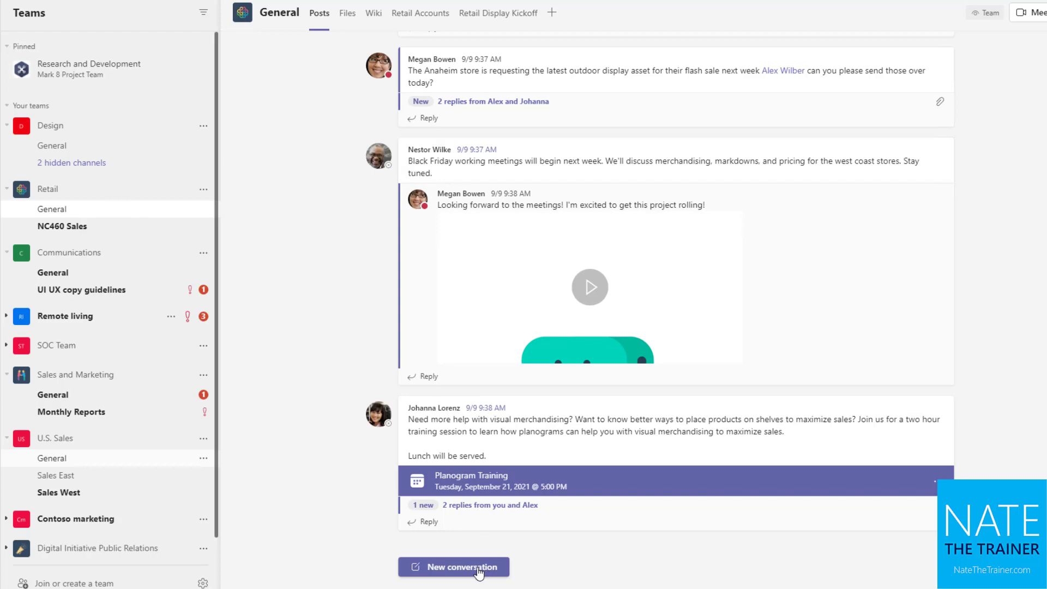
Start a new post in the Retail team's General channel with the full formatting editor and make it an Announcement
click(479, 571)
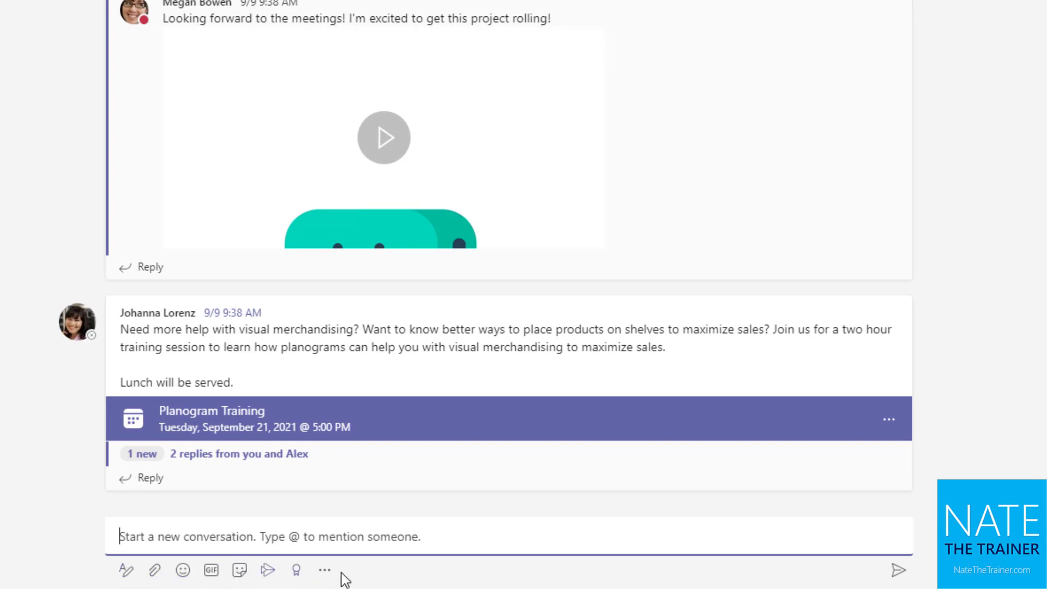
click(120, 572)
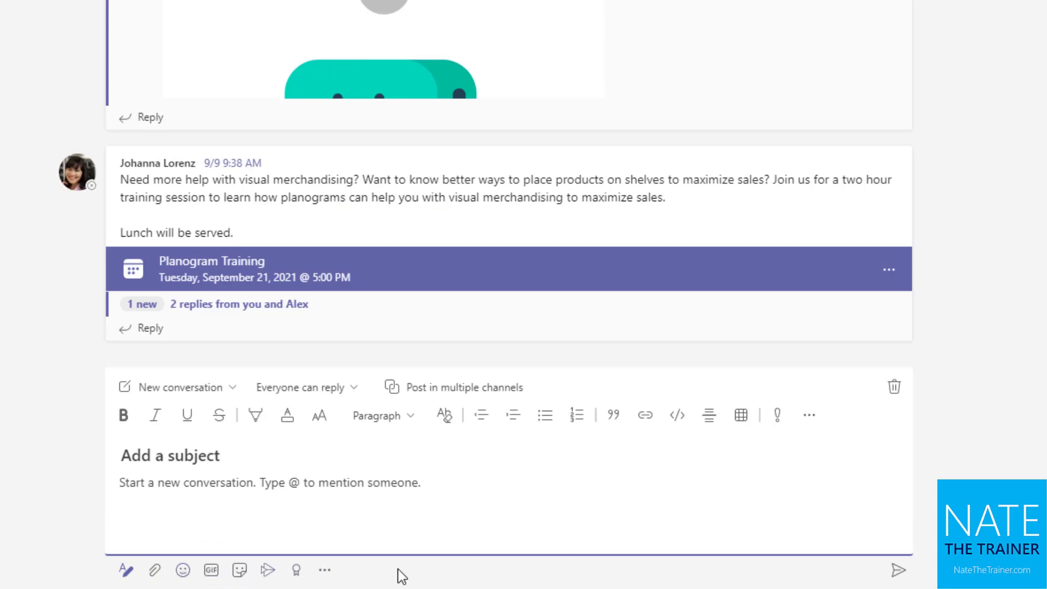
click(125, 572)
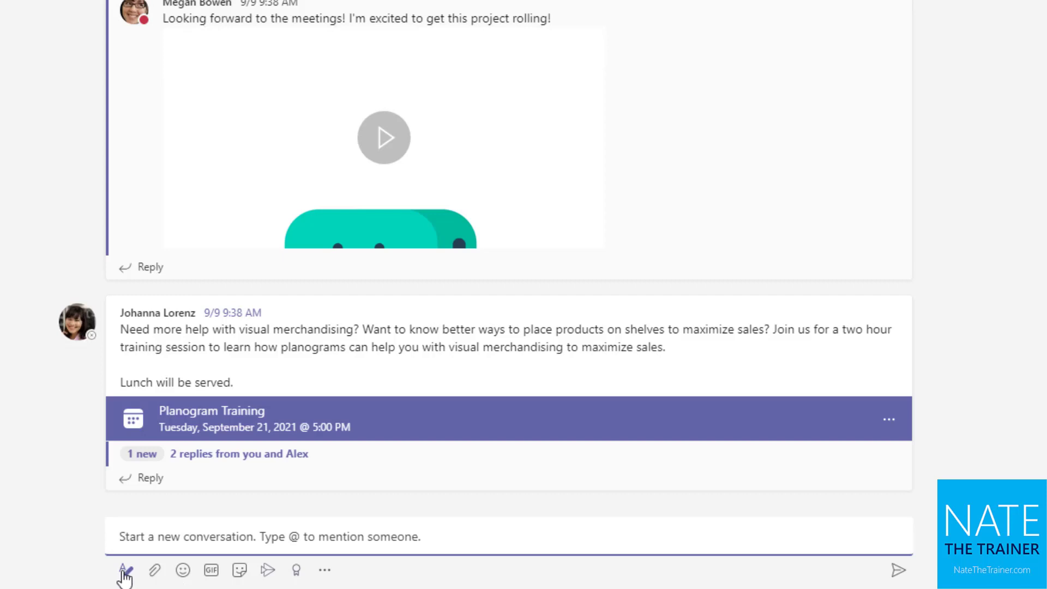
click(124, 572)
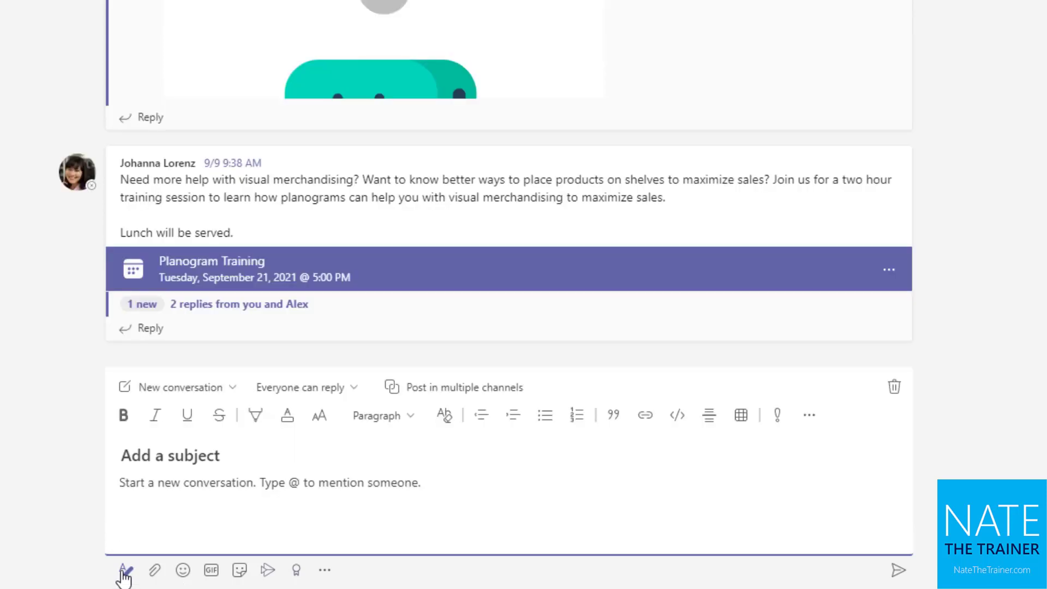
click(181, 394)
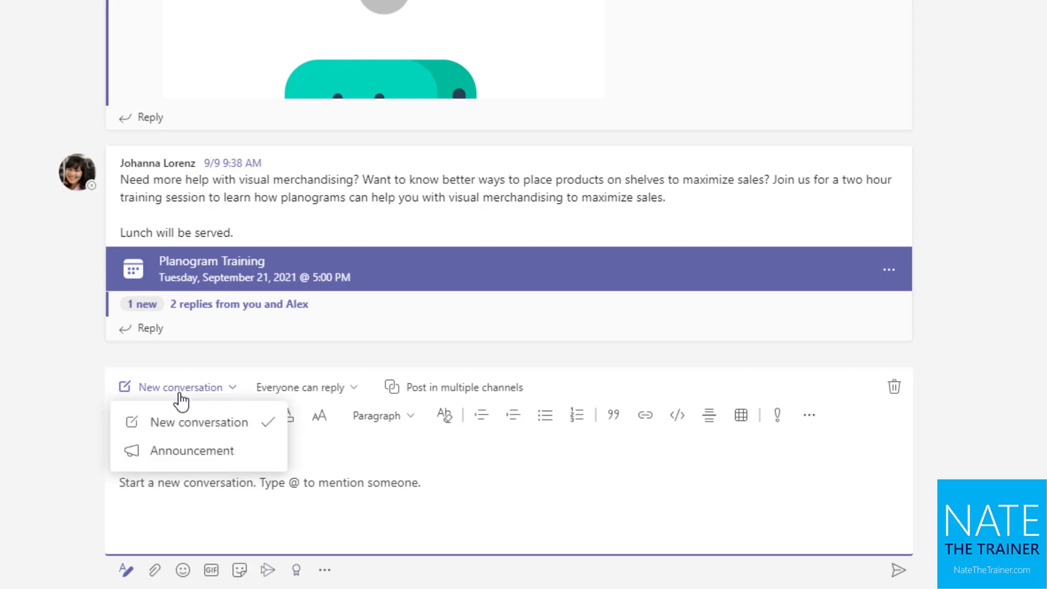
click(195, 454)
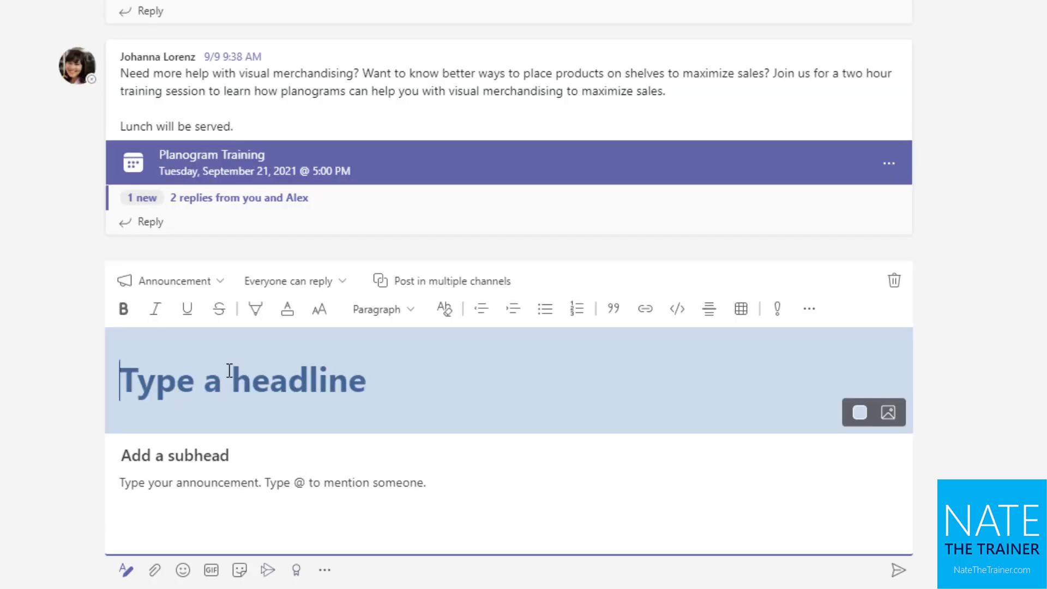
Write the announcement with headline "Happy hour is at 4pm", subhead "Meet at Boulevard" and body "Some text"
text(Happy hour is at 4pm)
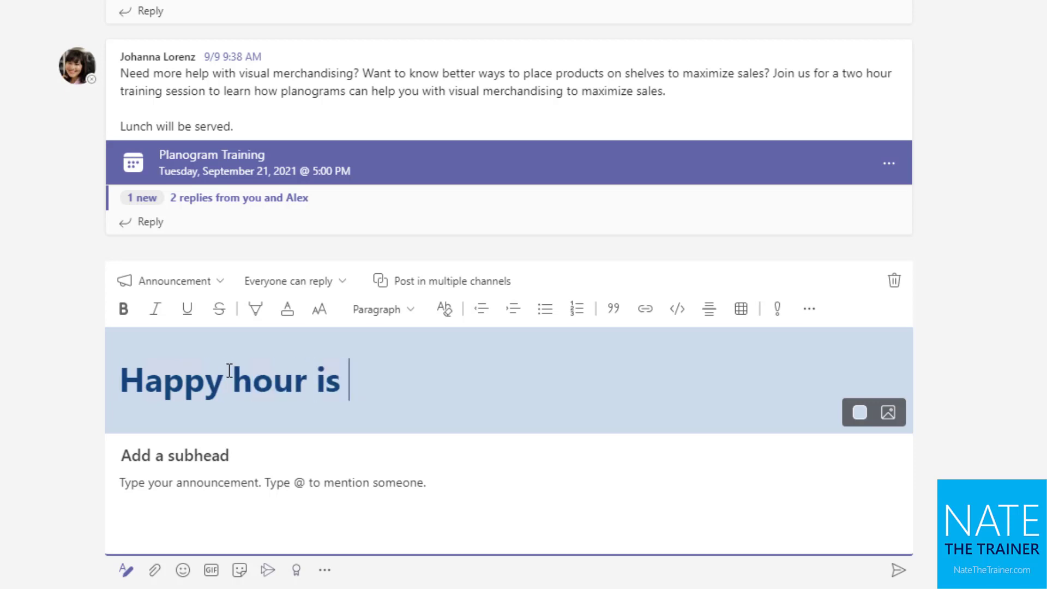
click(239, 451)
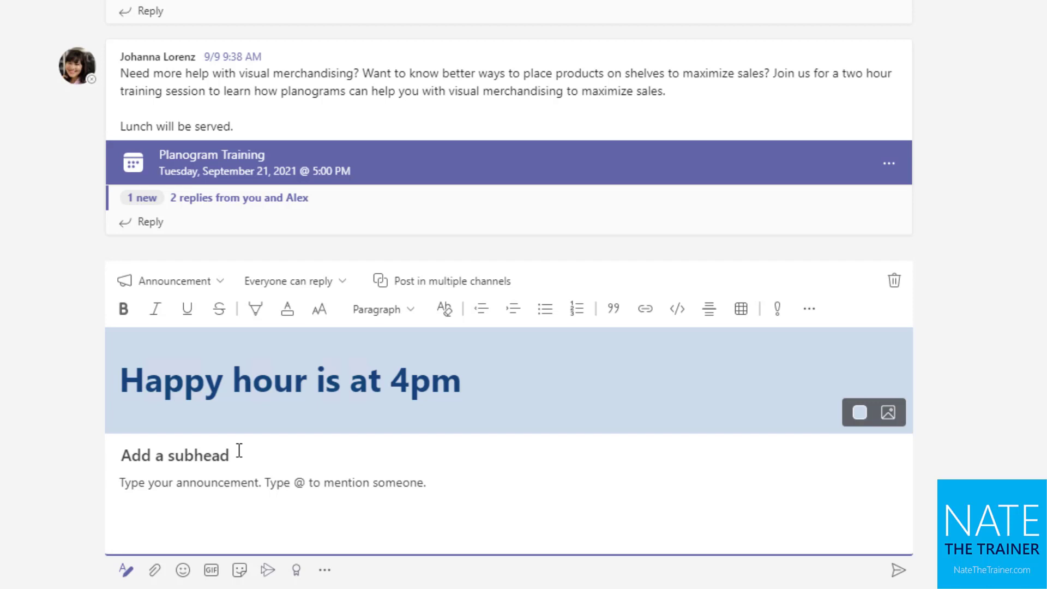
text(Meet at B)
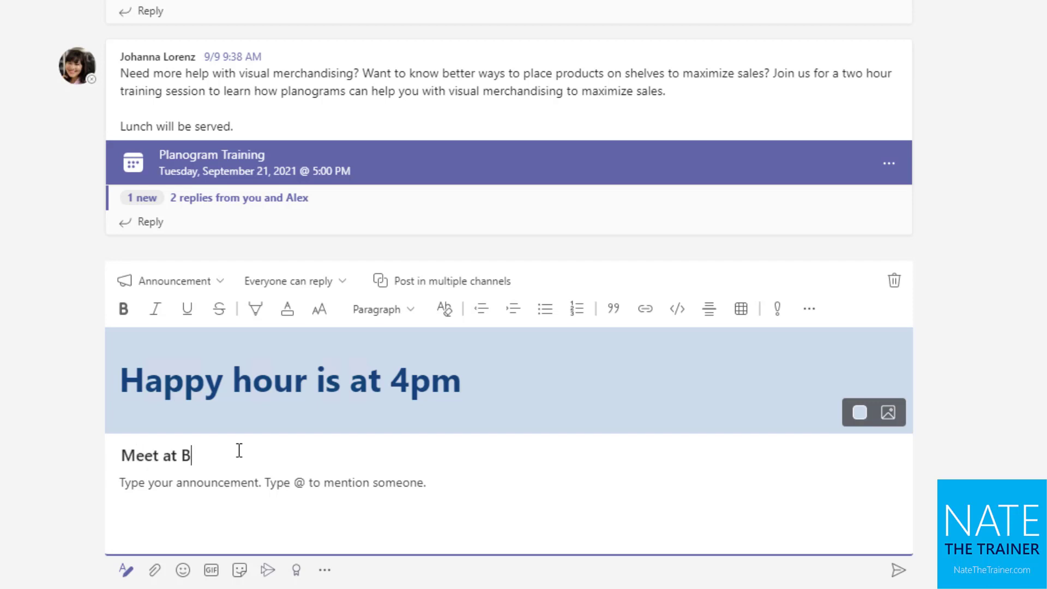
text(oulevard)
click(279, 493)
text(Some text)
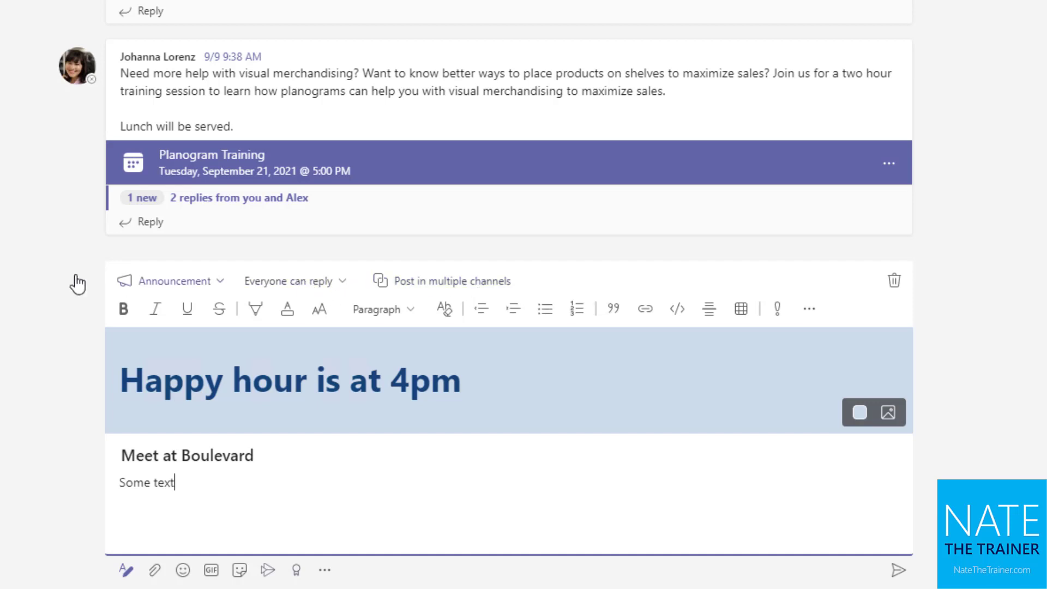
Set the announcement to post in multiple channels, adding the Mark 8 Project Team's General channel
click(454, 283)
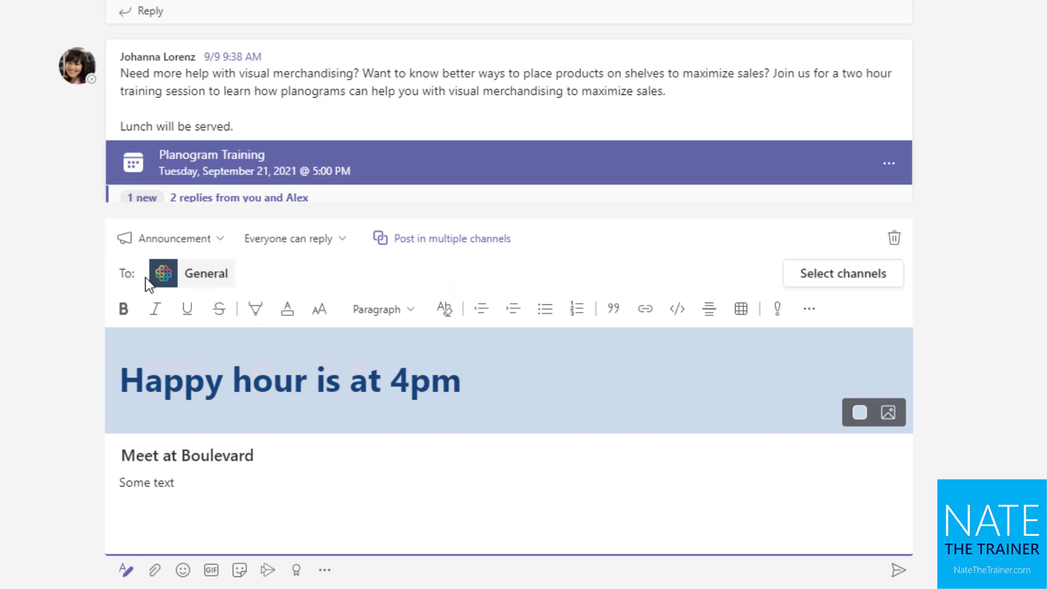
click(856, 276)
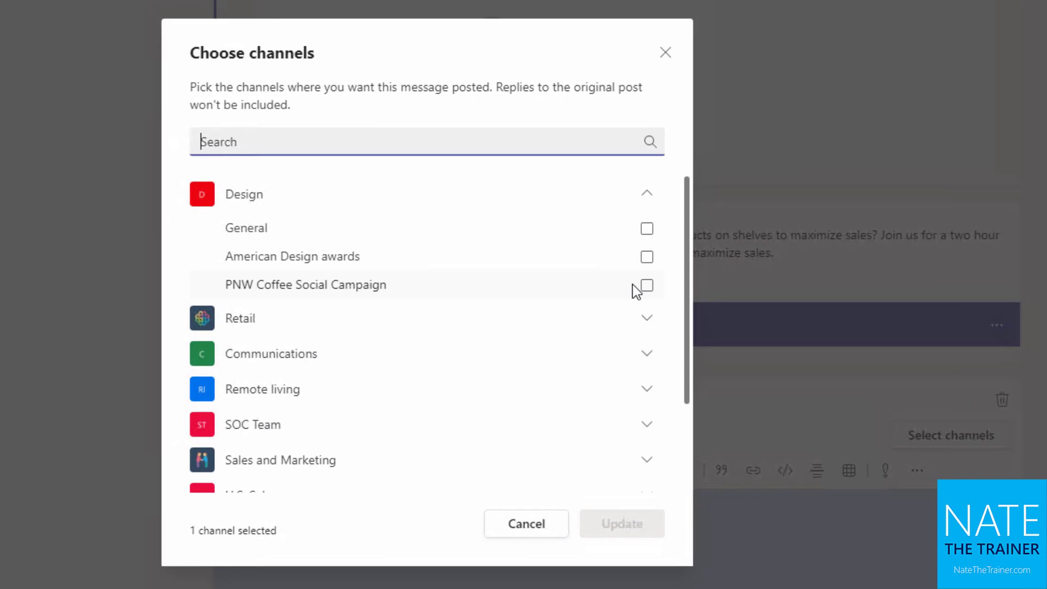
scroll(555, 256, down, 3)
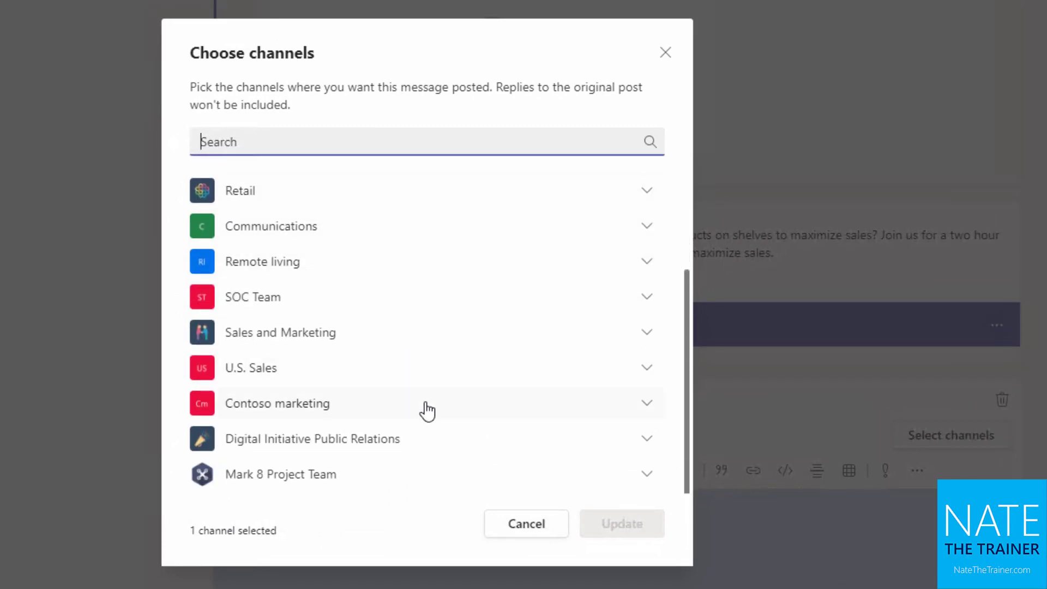
click(633, 410)
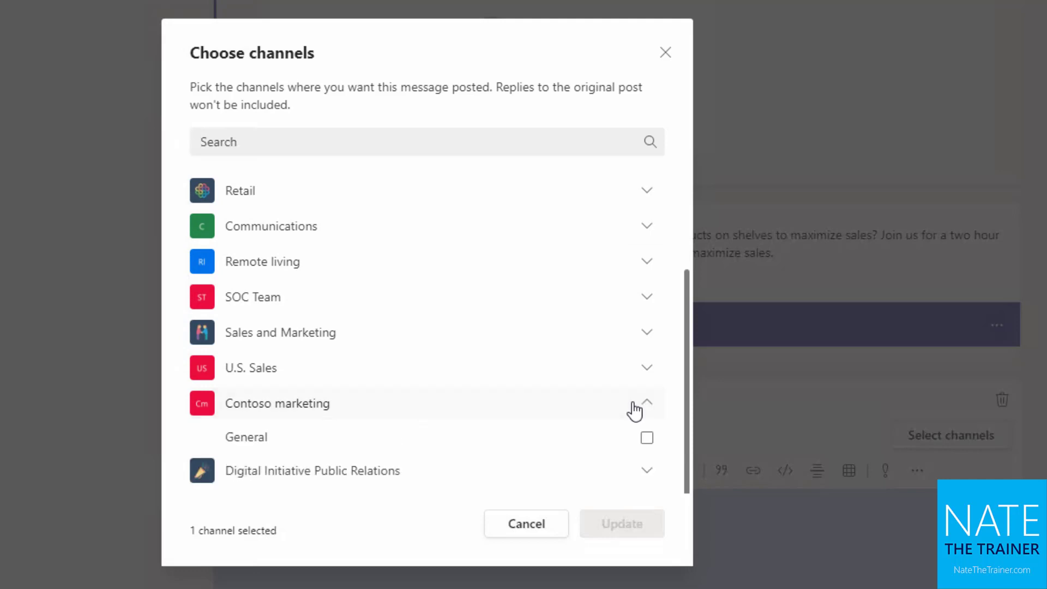
scroll(640, 444, down, 1)
click(630, 431)
scroll(632, 436, down, 1)
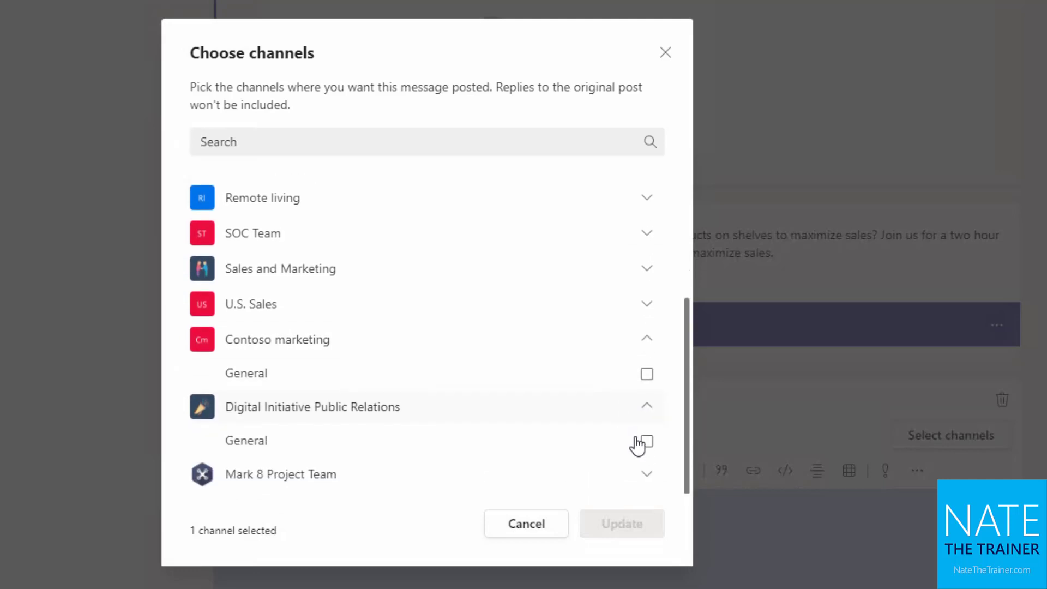
click(649, 474)
scroll(627, 409, down, 3)
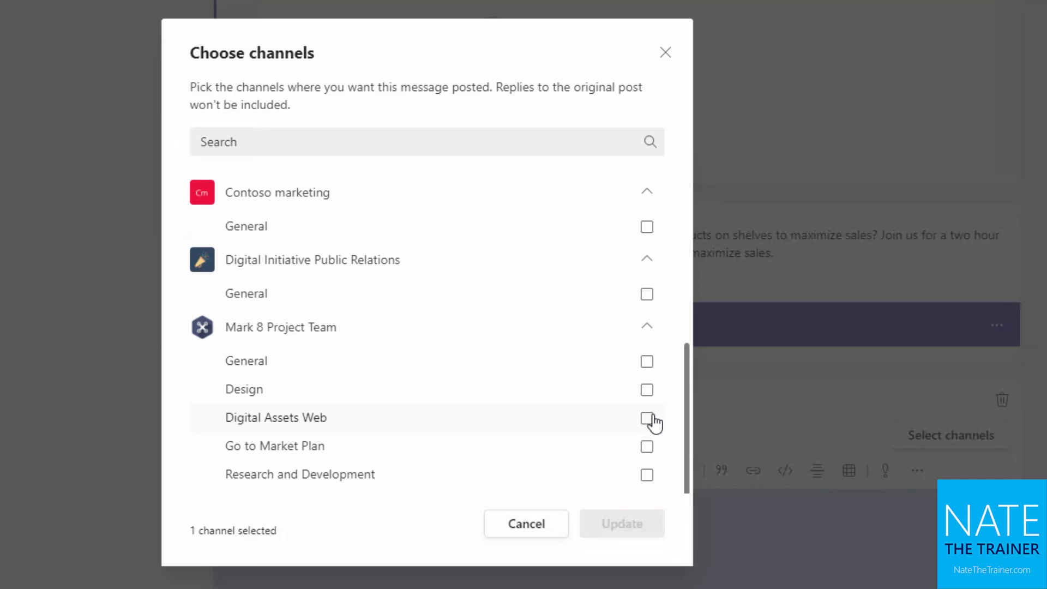
click(647, 361)
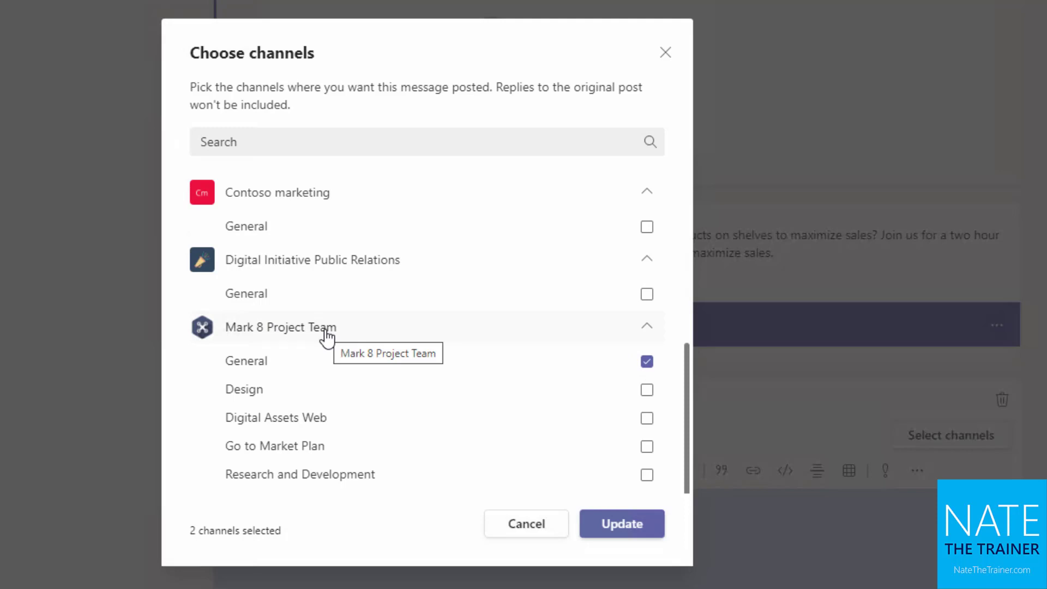
scroll(615, 440, up, 6)
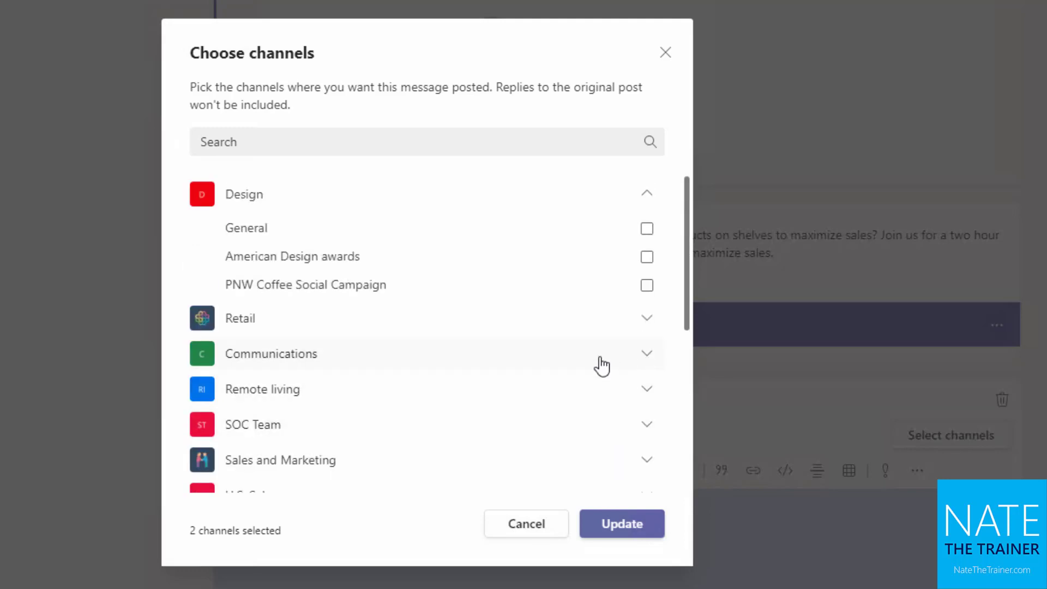
click(634, 522)
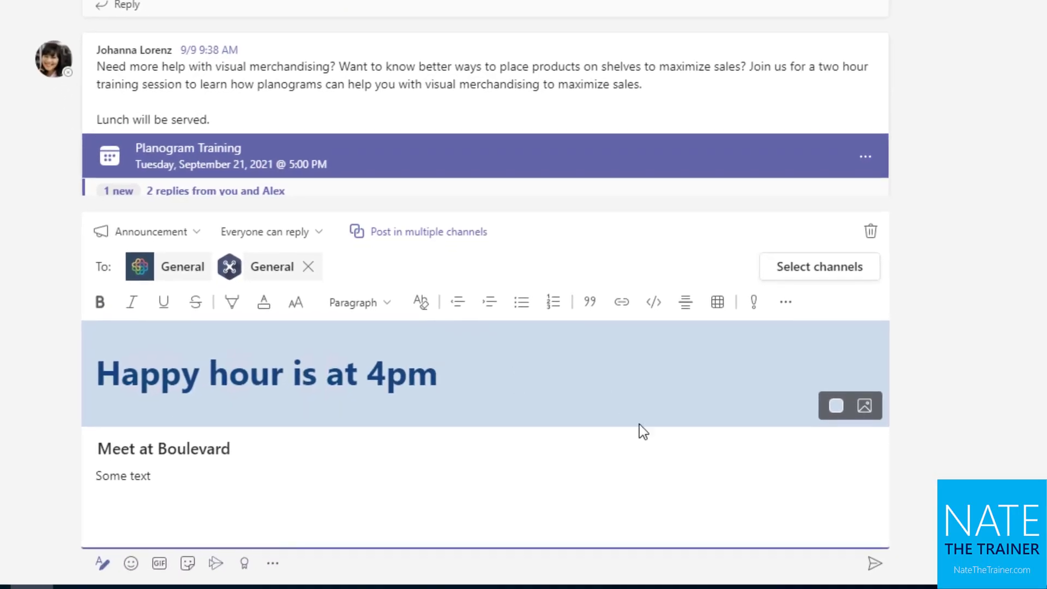
Change the headline background to dark teal and post the announcement
click(835, 412)
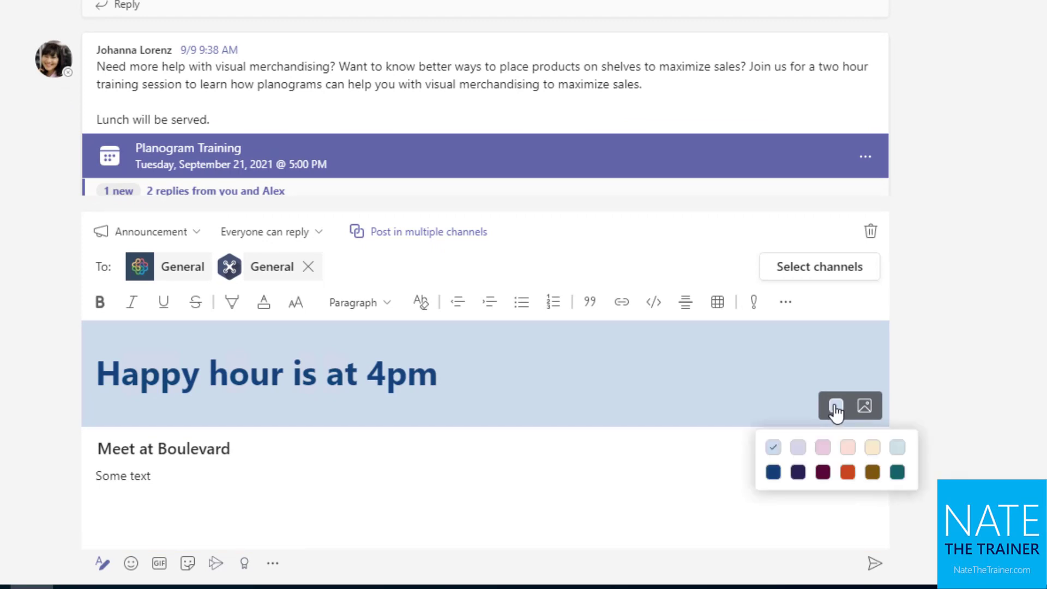
click(896, 470)
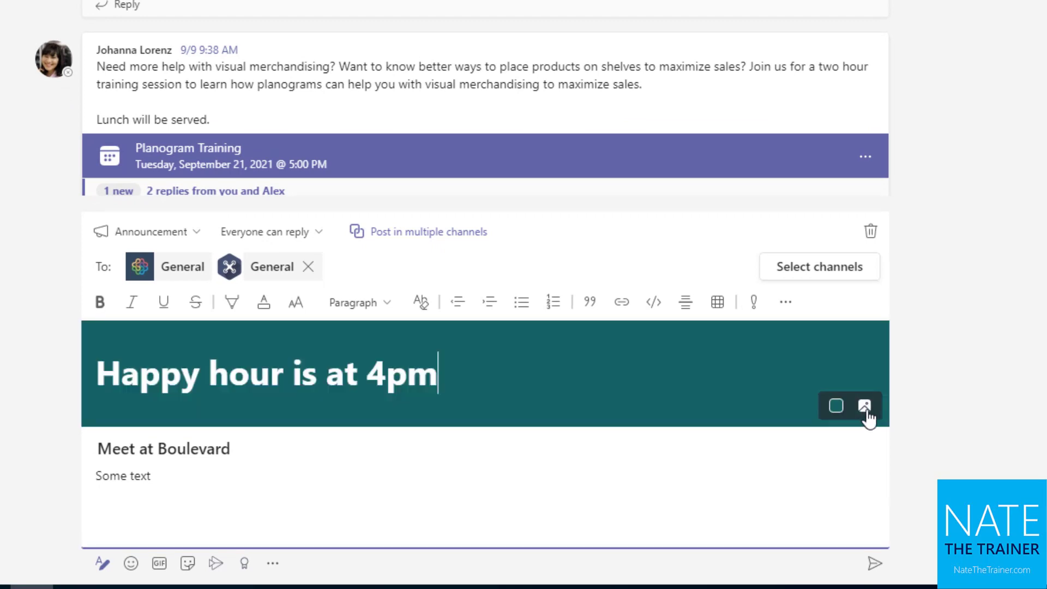
click(873, 564)
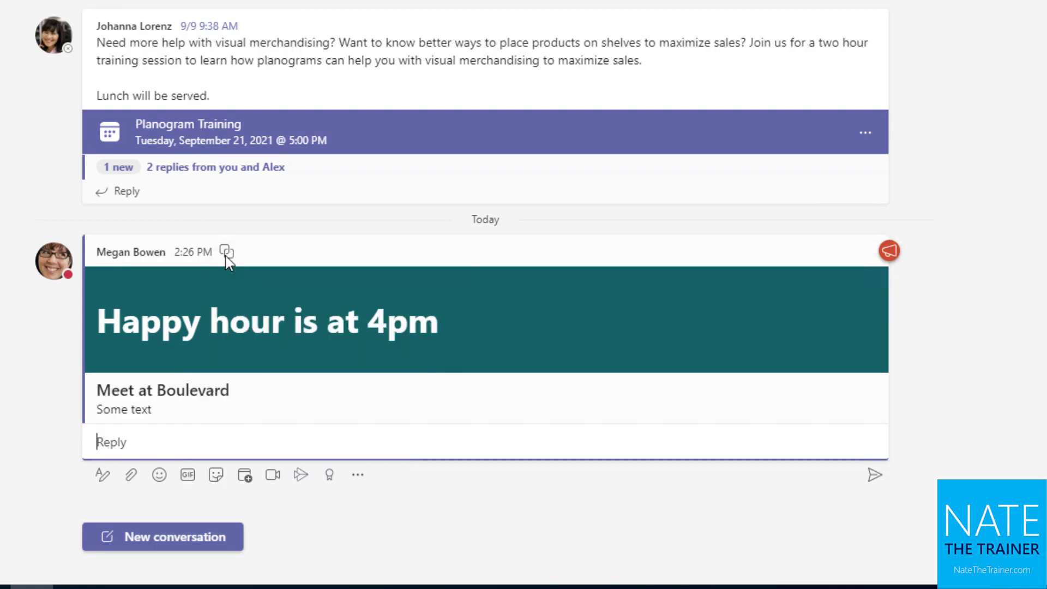
Save the posted "Happy hour is at 4pm" announcement as a bookmarked message
mouse_move(226, 252)
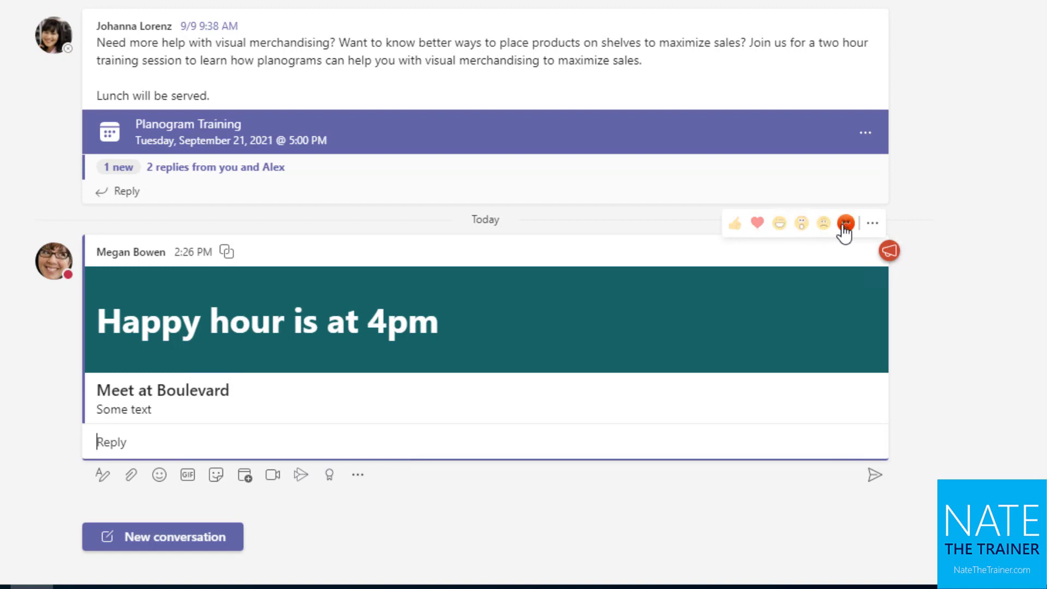
click(873, 224)
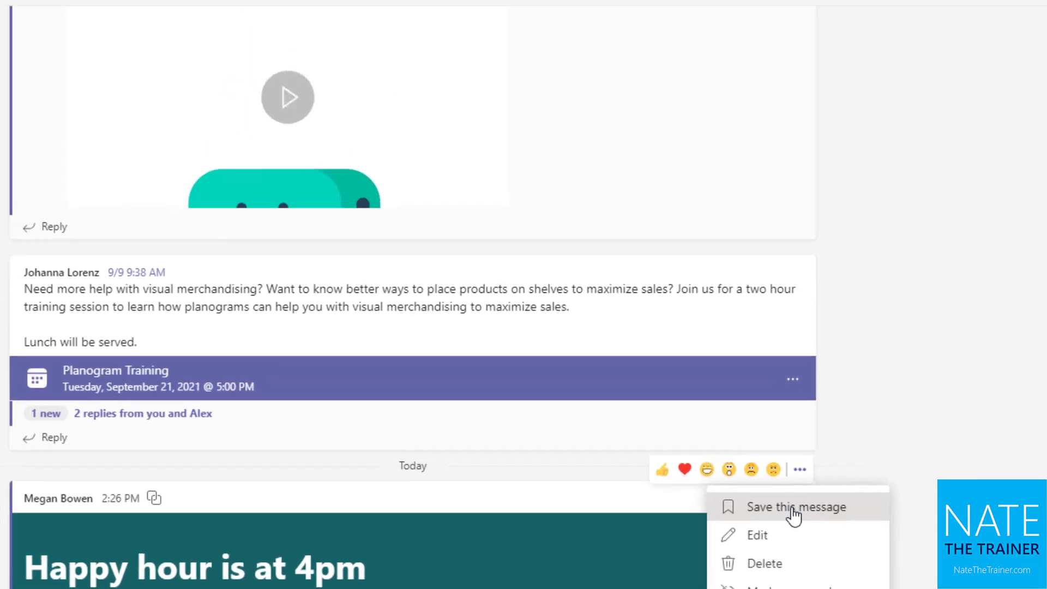
click(867, 264)
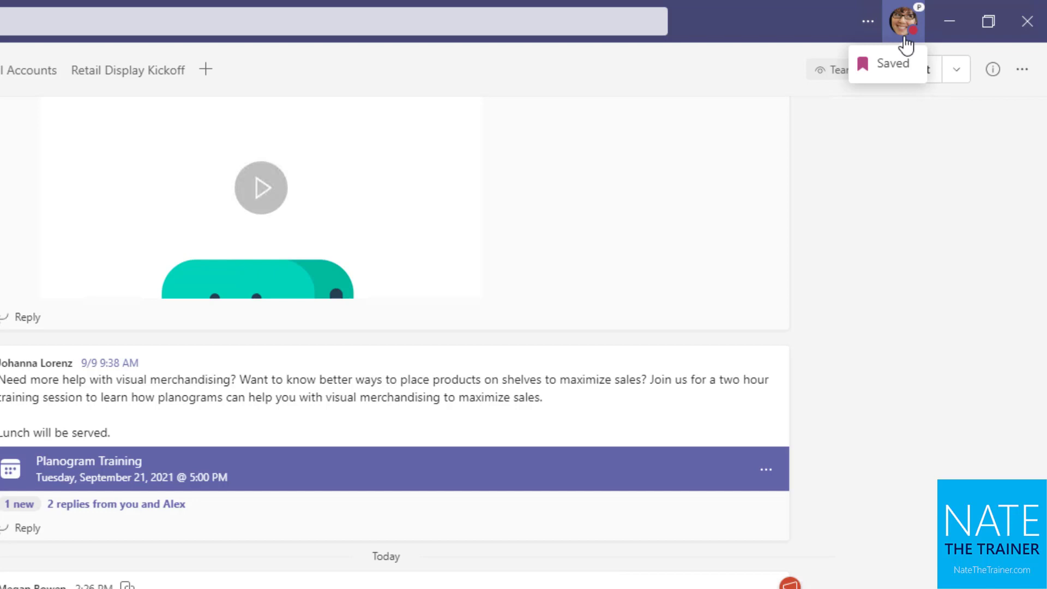
Open the account's list of saved messages and go to the saved Retail/General announcement
click(904, 37)
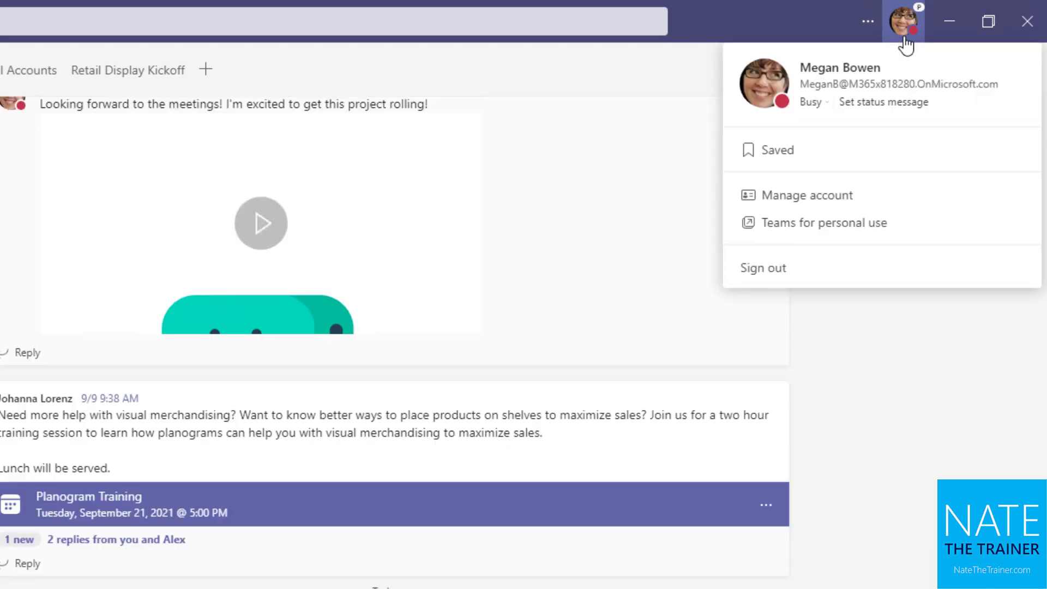
click(804, 164)
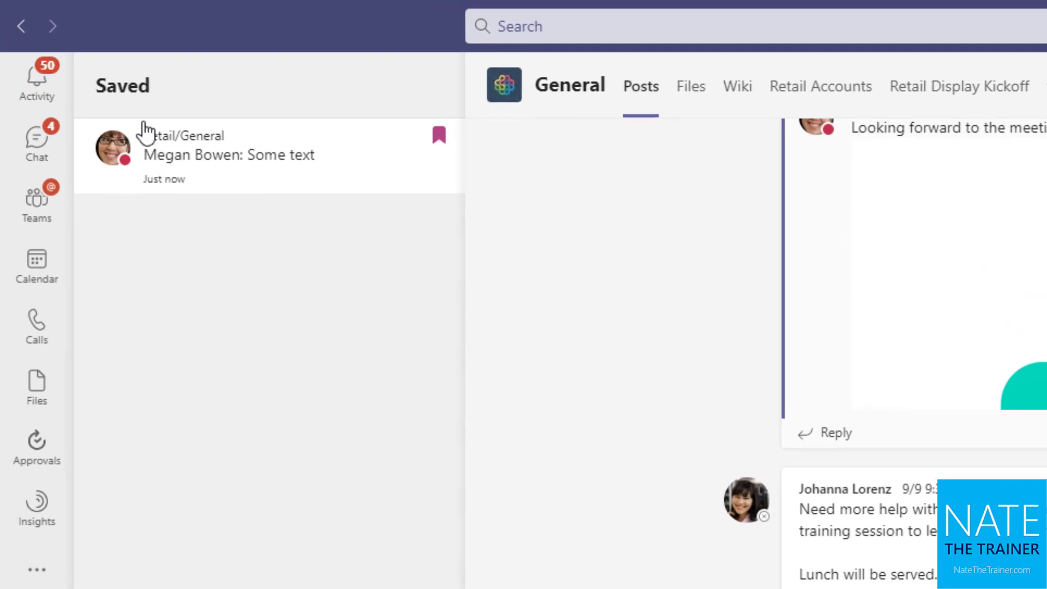
mouse_move(18, 35)
click(153, 76)
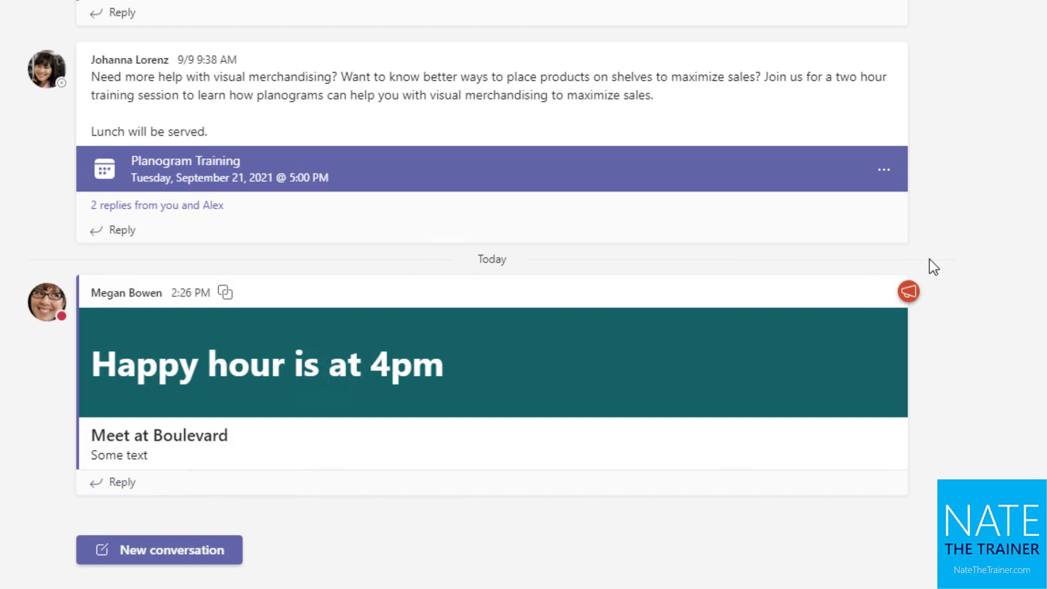
Mark the "Happy hour is at 4pm" announcement as unread
click(891, 265)
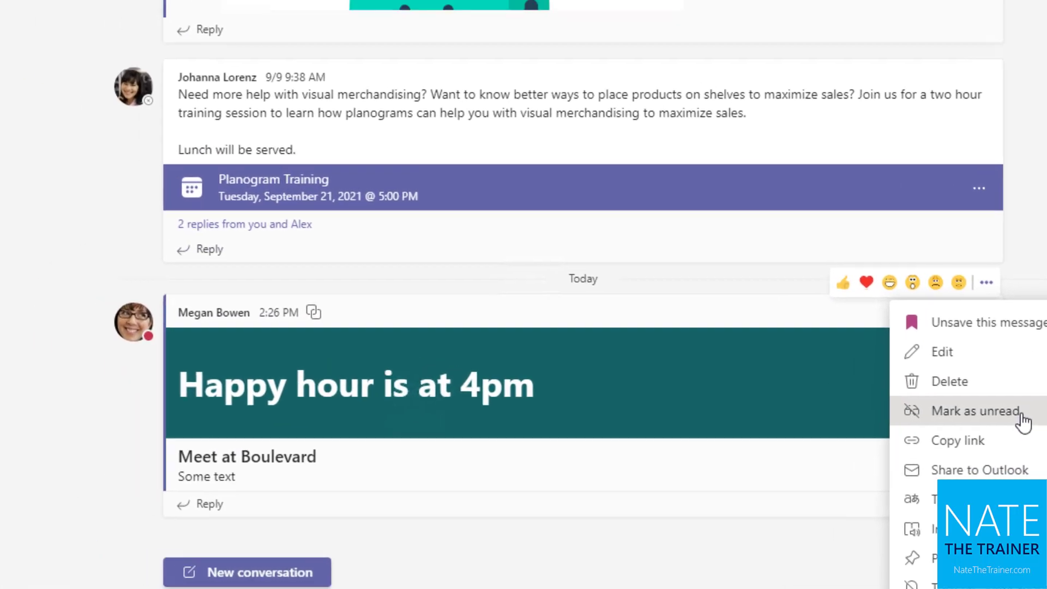
click(925, 391)
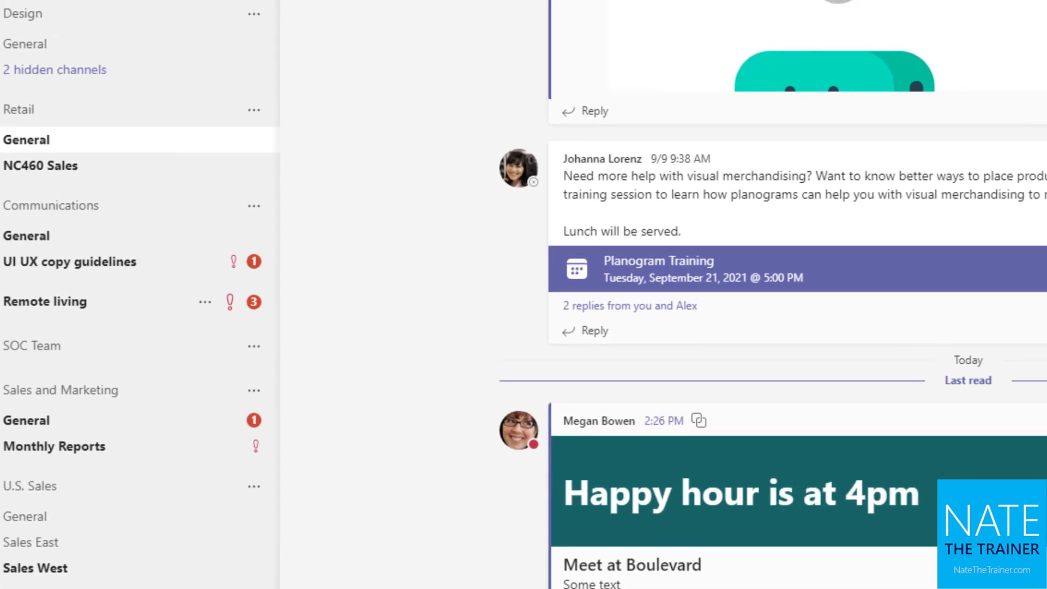
Examine the announcement's remaining message options, including Share to Outlook and Turn off notifications, and close them
click(922, 428)
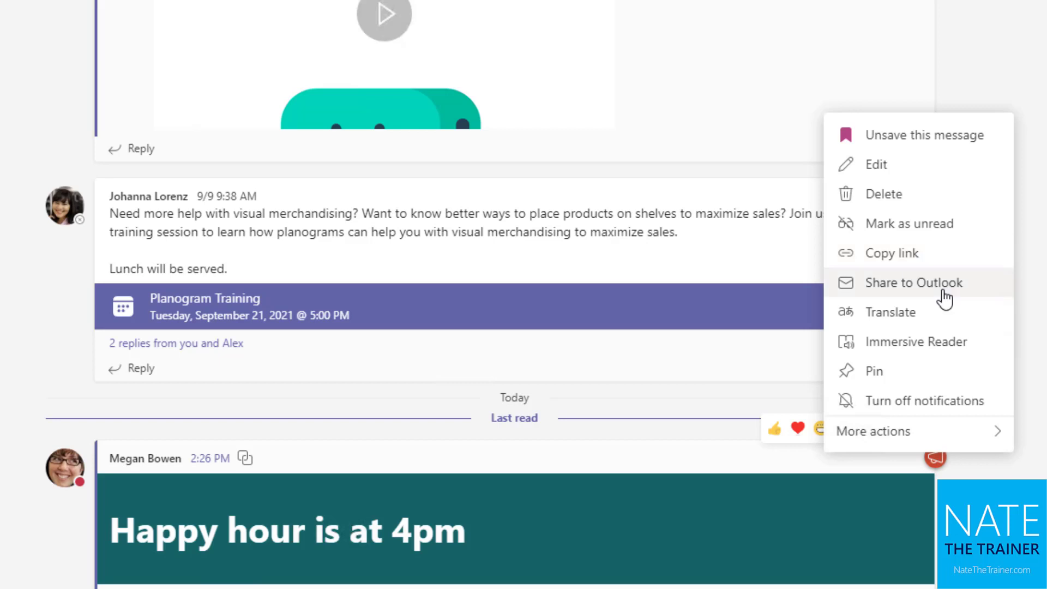
click(945, 299)
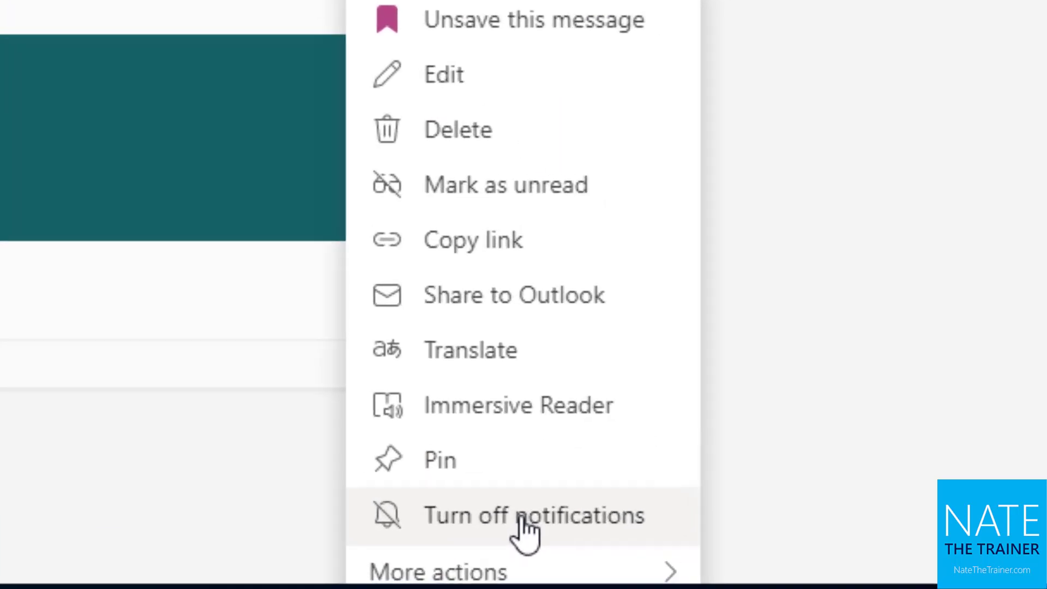
mouse_move(852, 587)
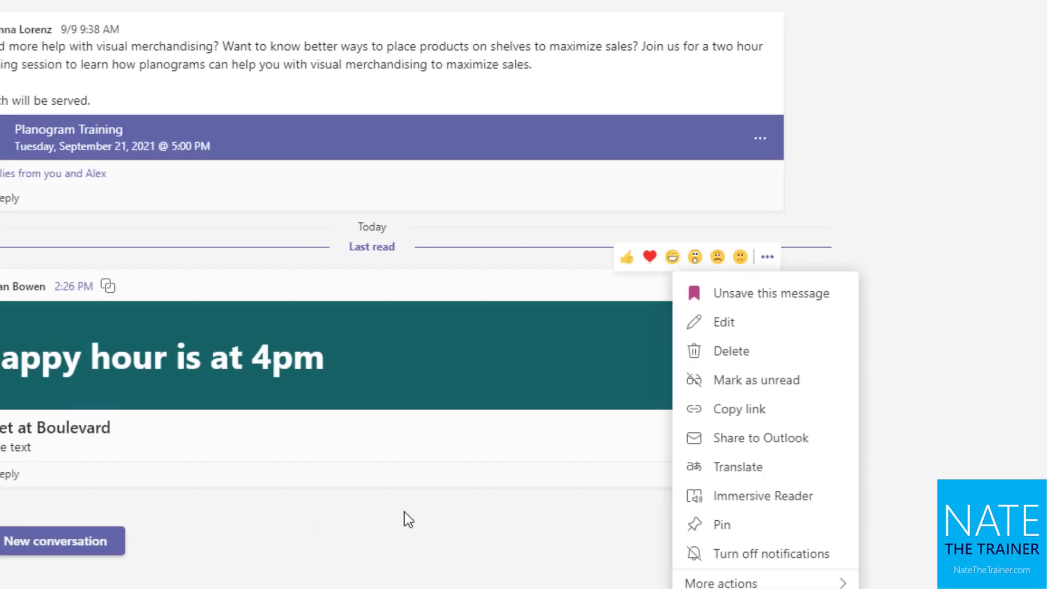
click(404, 512)
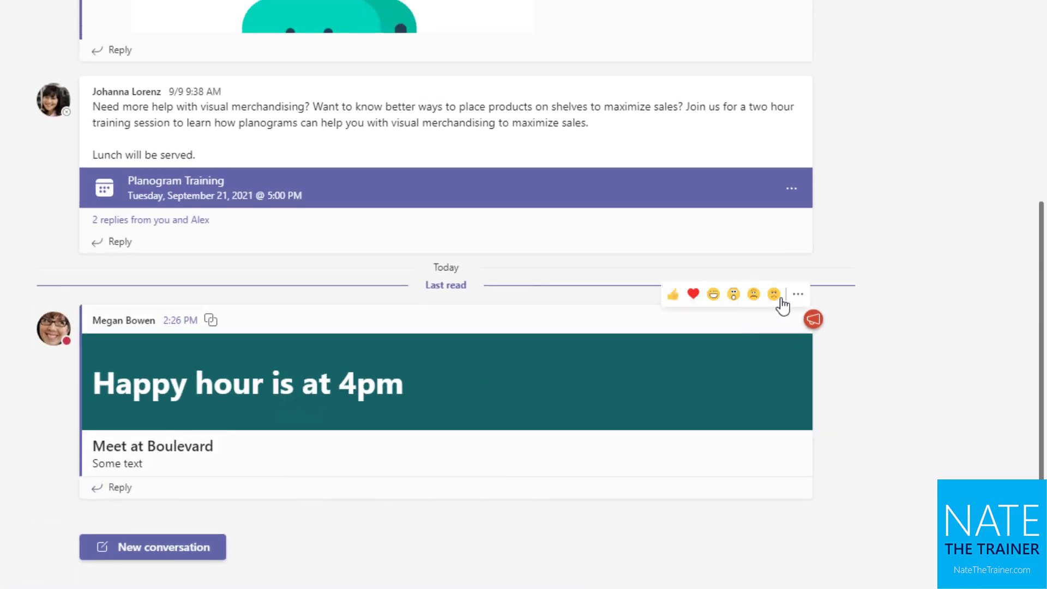
Open a reply to the "Happy hour is at 4pm" announcement to view the available reply options
click(103, 492)
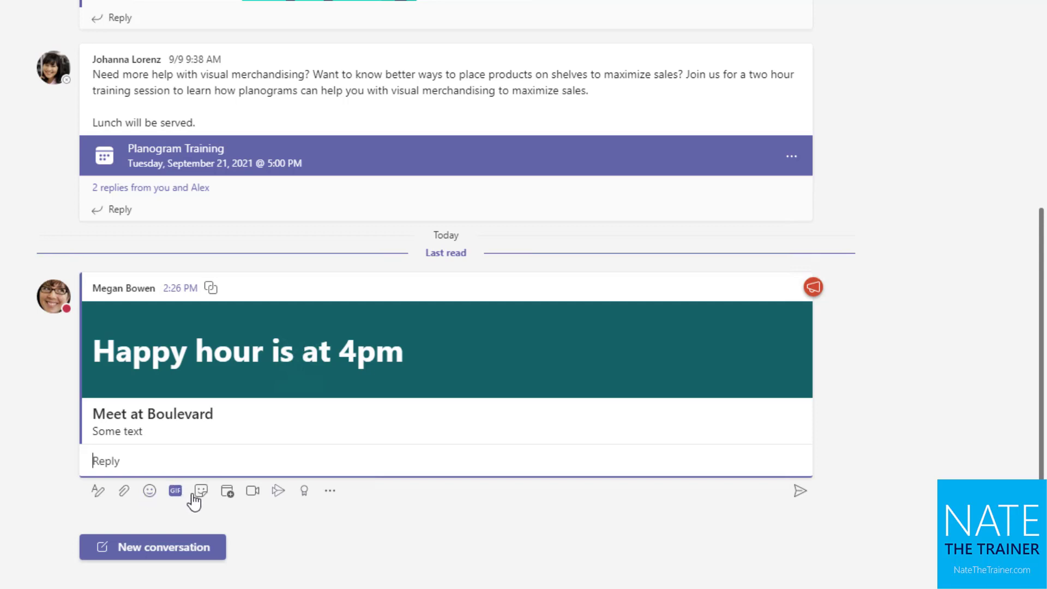
Start a new channel conversation with a Praise message, choose the Kind heart badge and add the colleague as recipient
click(200, 550)
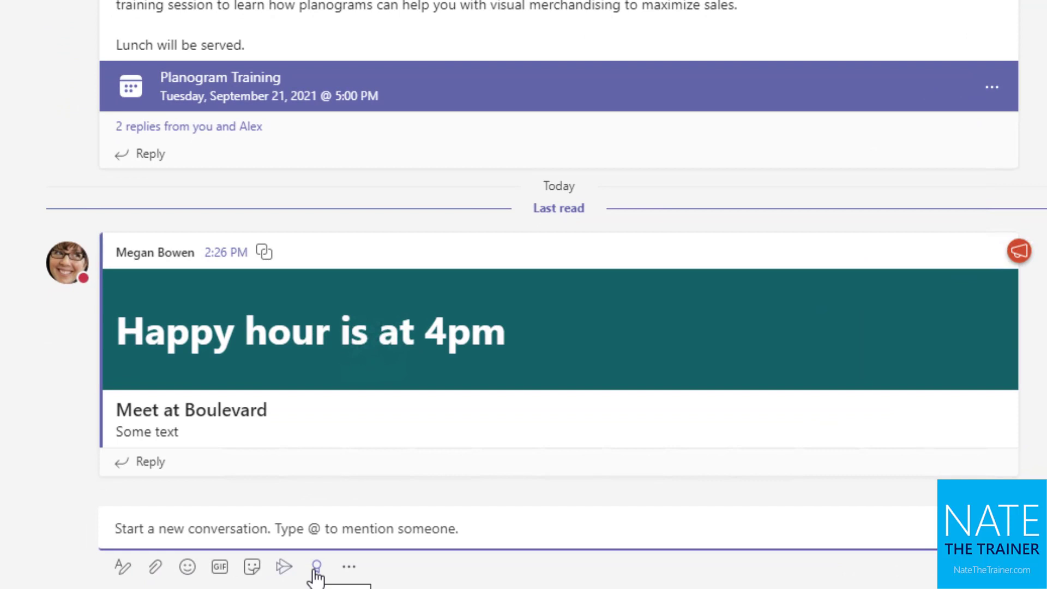
click(315, 567)
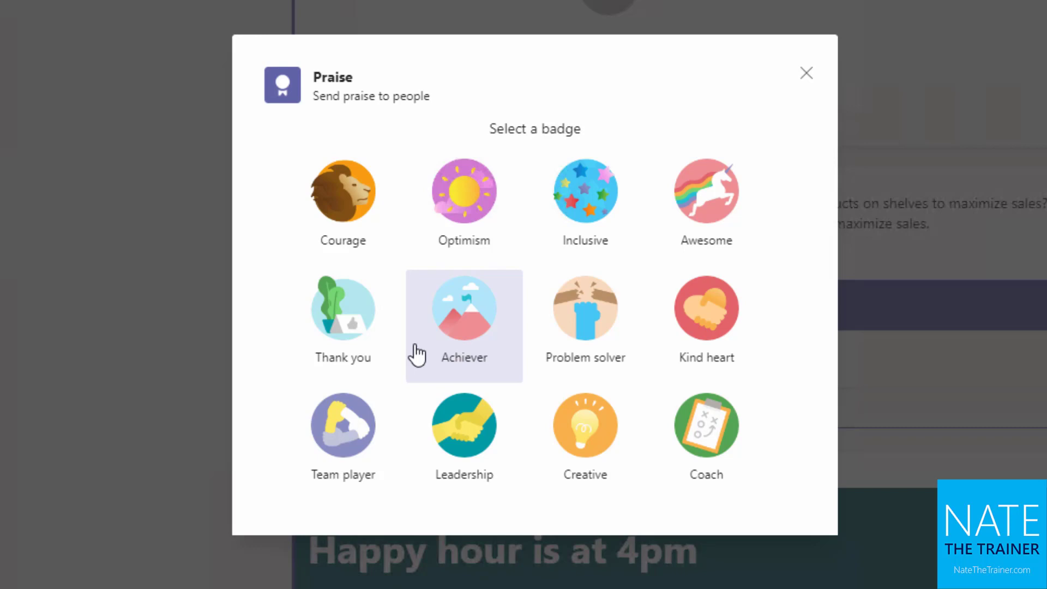
click(719, 334)
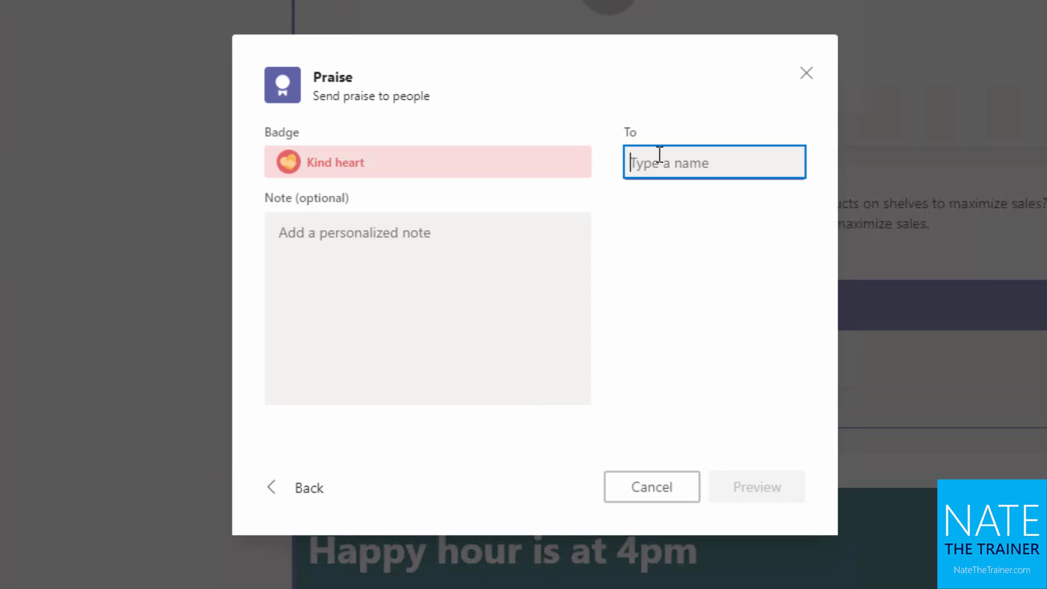
text(adele)
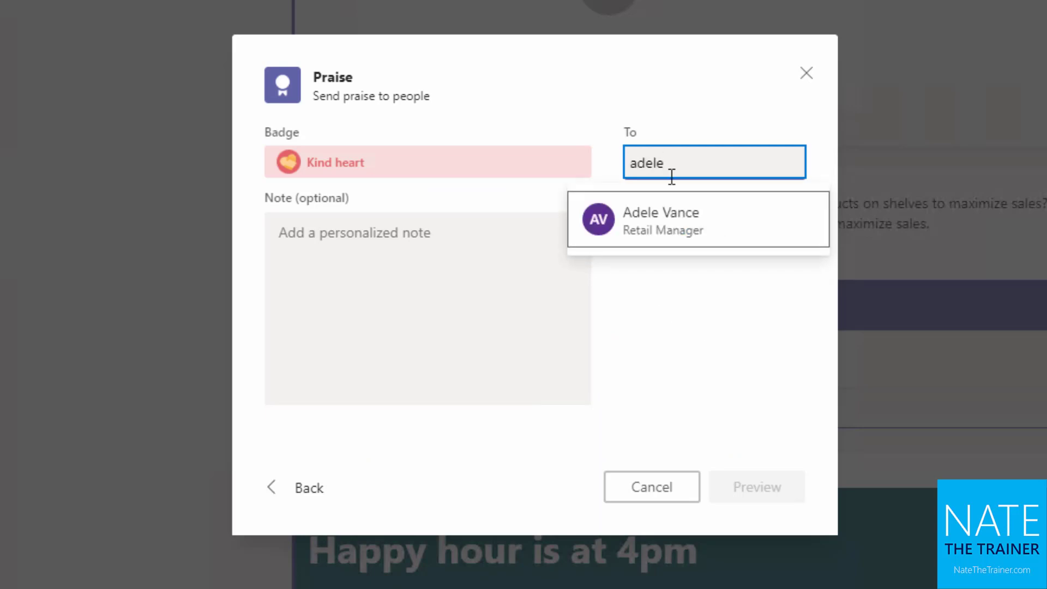
click(676, 220)
Add the praise note "Thanks for how you responded to the challenges this week.", preview the praise and send it
click(470, 289)
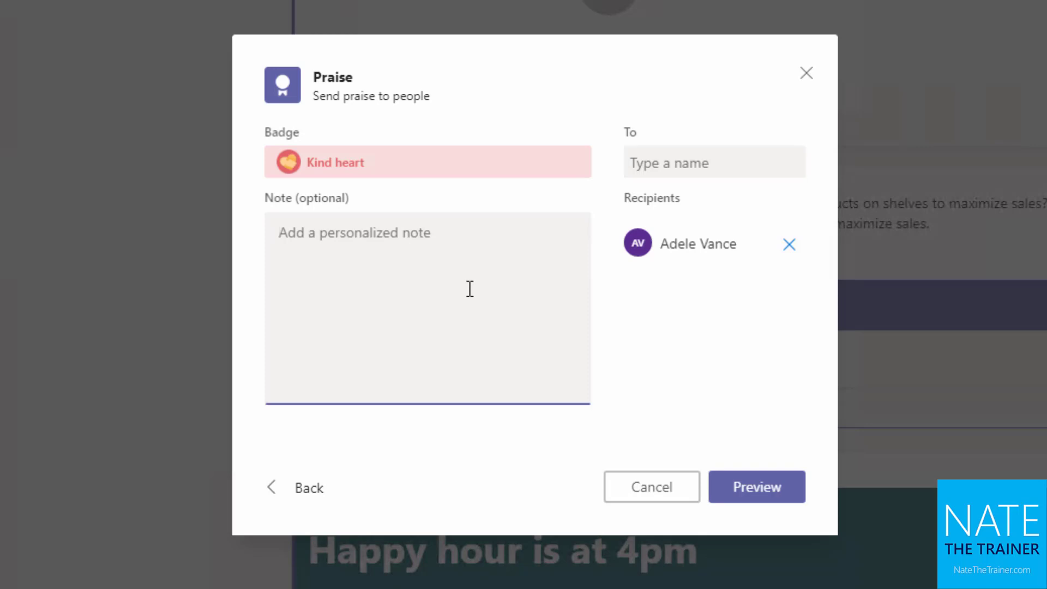
text(Thanks for how you re)
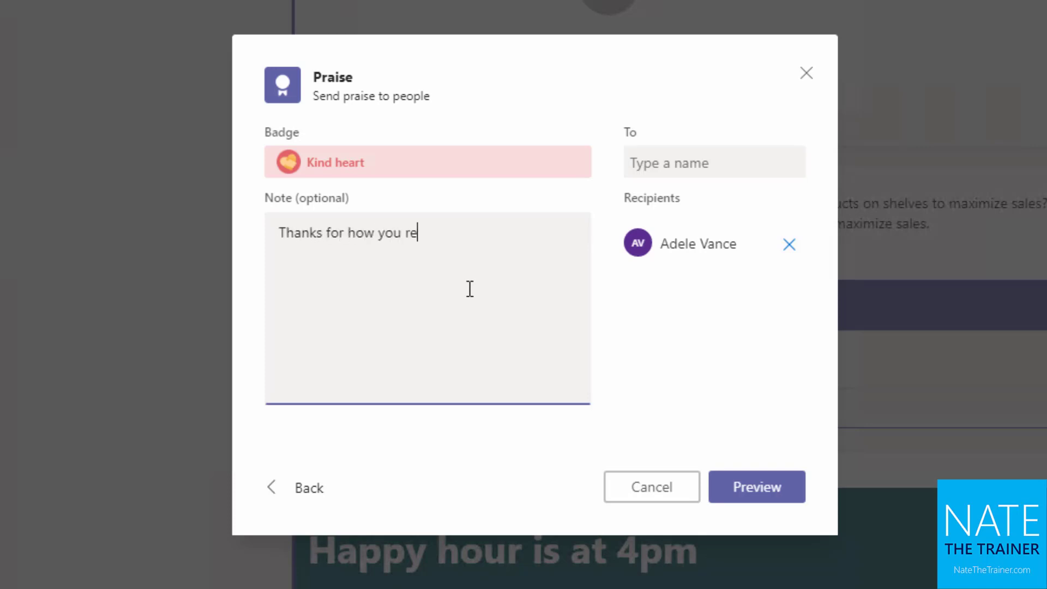
text(sponded to the chan)
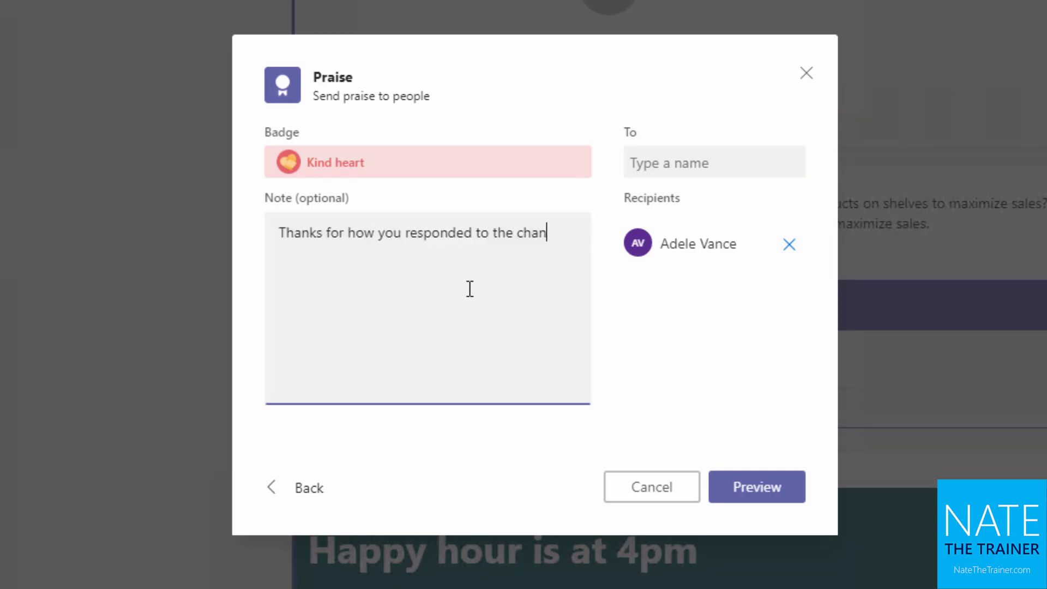
key(BackSpace)
text(llenges this wee)
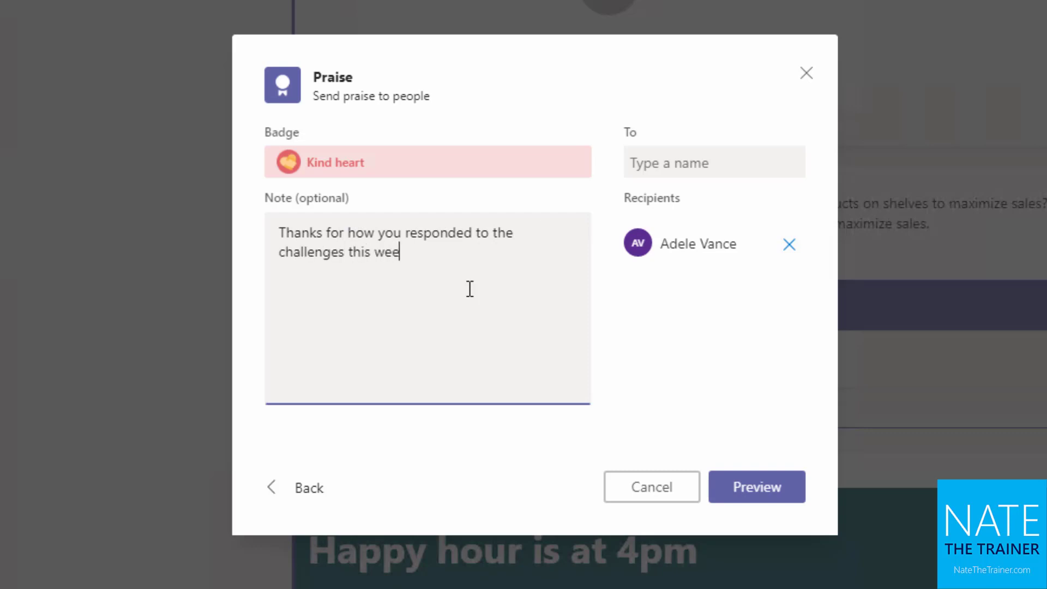
text(k.)
click(781, 498)
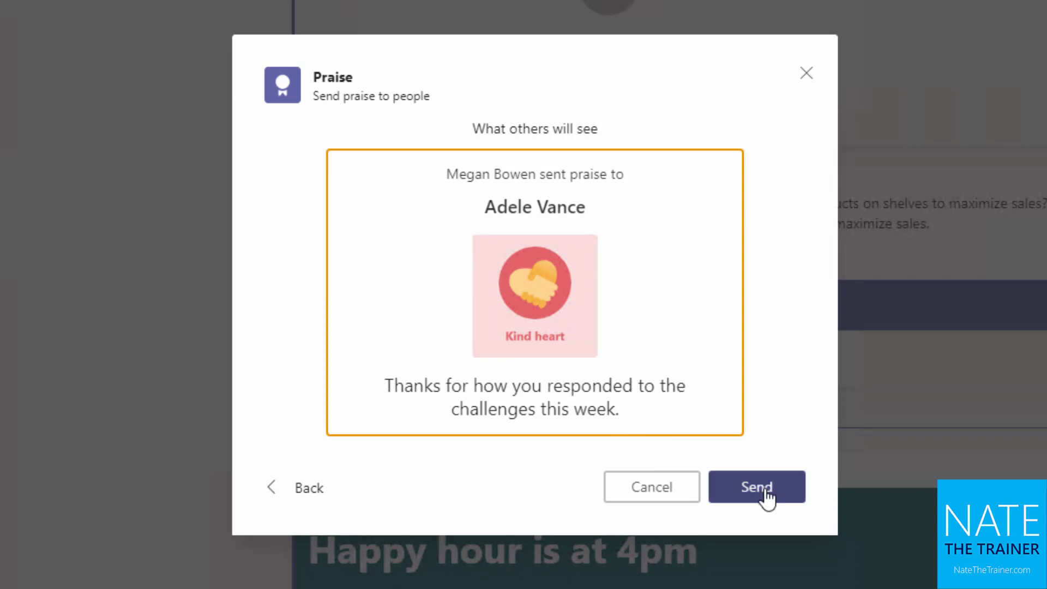
click(766, 496)
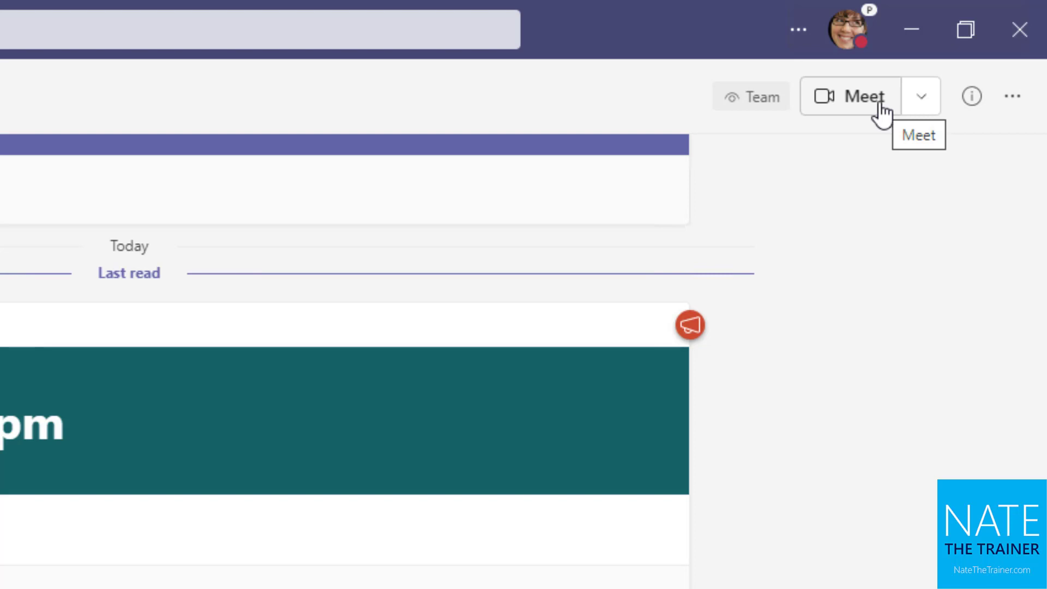
Open the form for scheduling a new meeting from the channel
click(935, 116)
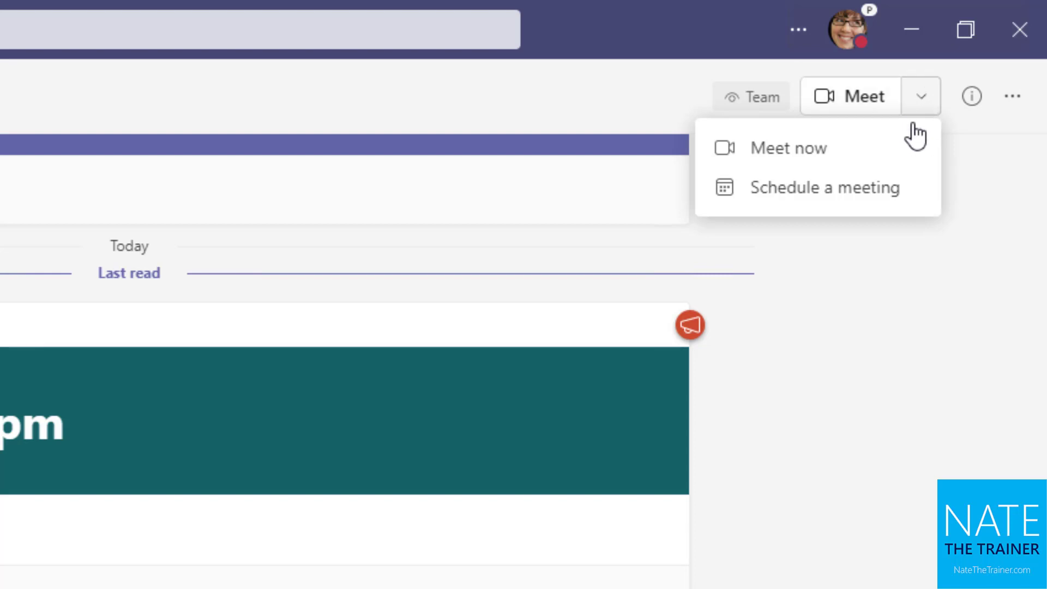
click(876, 195)
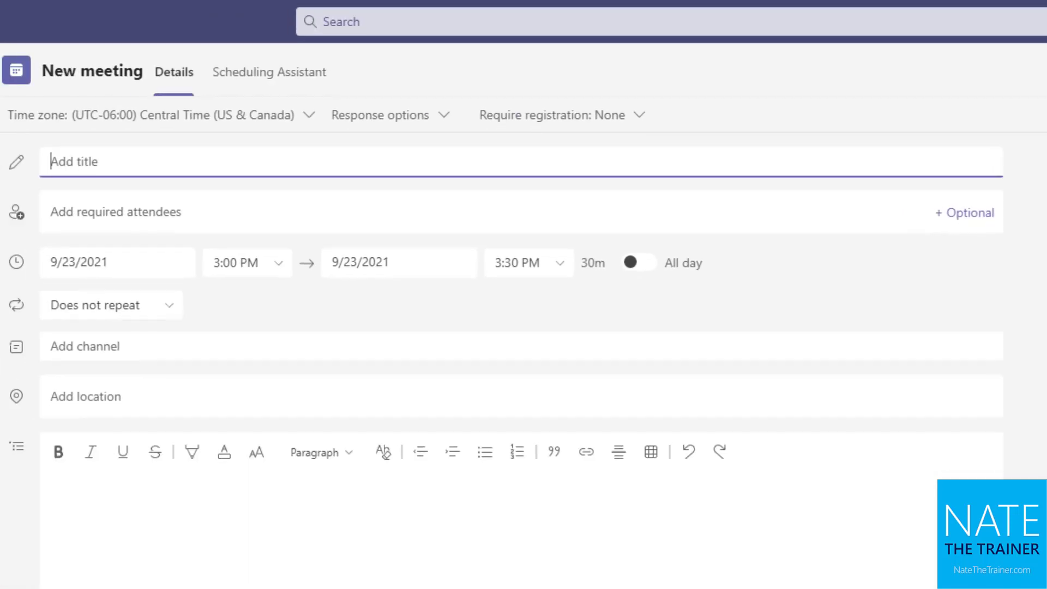